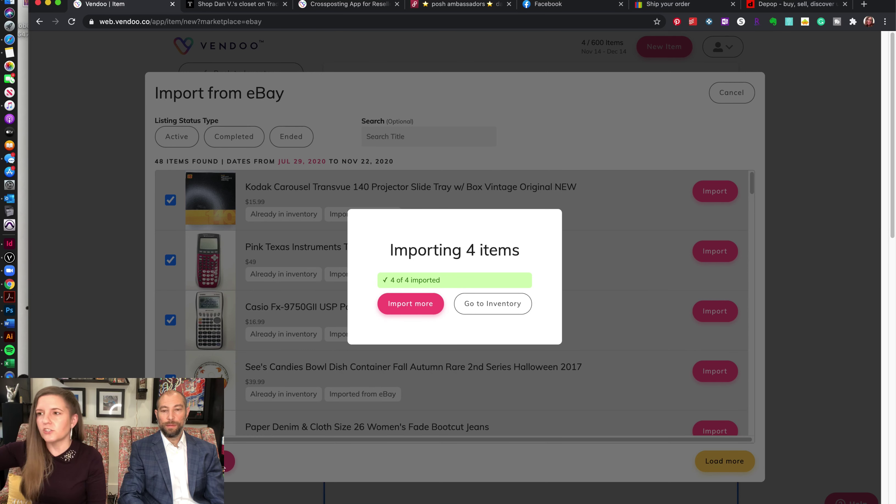
Step: Open the inventory and filter it to active items not listed on eBay
{"action": "left_click", "coordinate": [479, 298]}
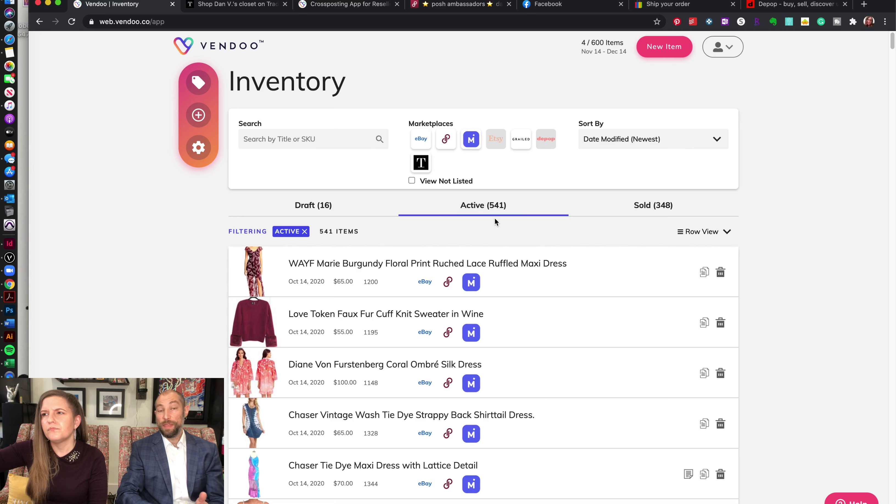
{"action": "left_click", "coordinate": [443, 181]}
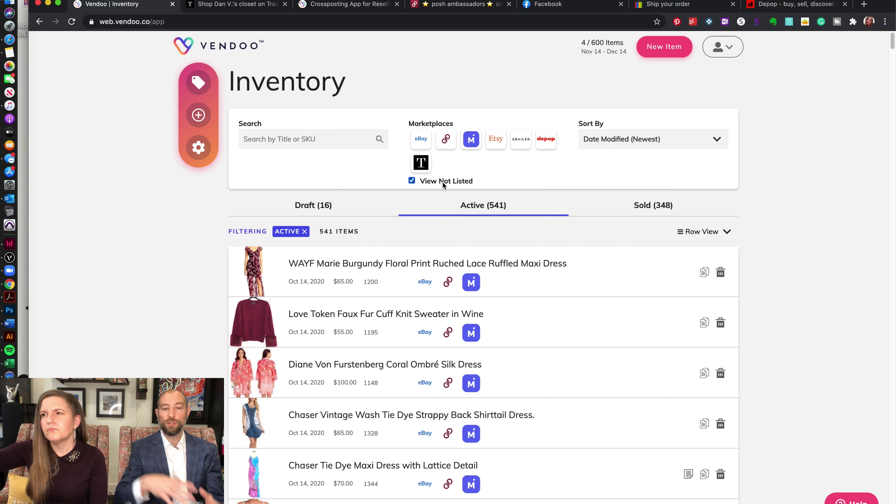
{"action": "left_click", "coordinate": [421, 140]}
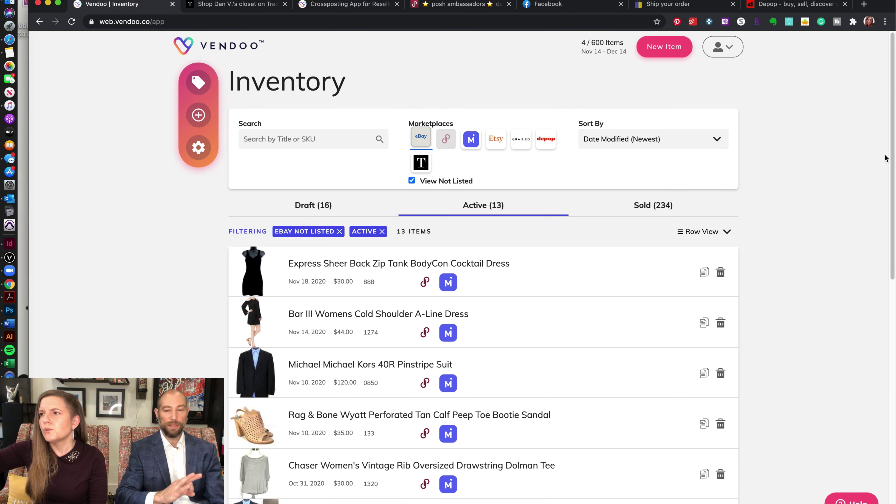
{"action": "left_click_drag", "start_coordinate": [886, 155], "coordinate": [894, 17]}
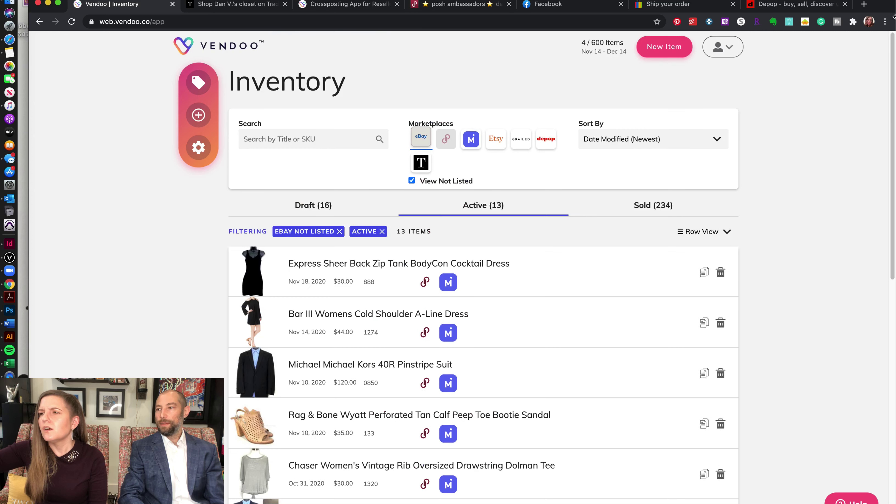
Step: Sort the inventory by Date Created (Newest), check the drafts and return to the active items
{"action": "left_click", "coordinate": [678, 132]}
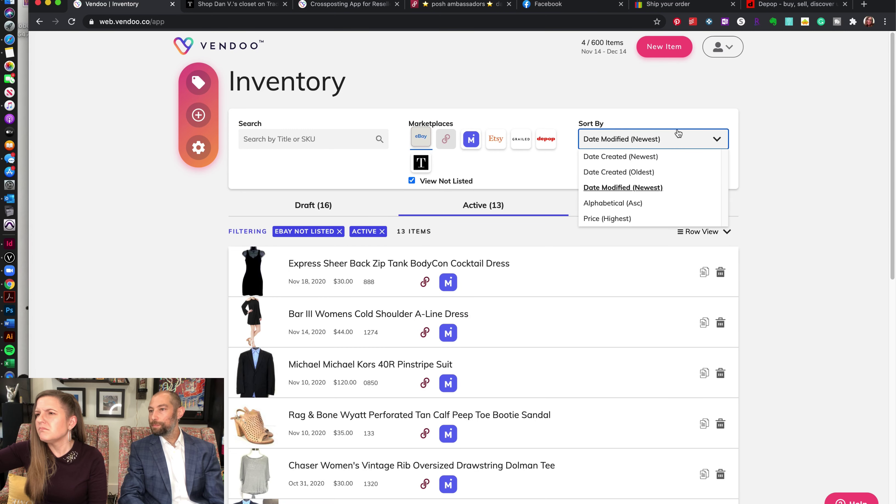
{"action": "left_click", "coordinate": [675, 157]}
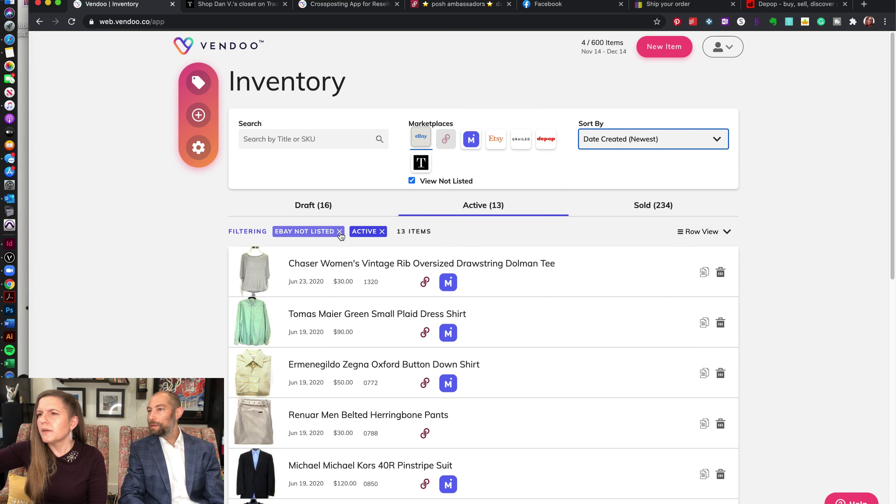
{"action": "left_click", "coordinate": [347, 205]}
{"action": "left_click", "coordinate": [457, 204]}
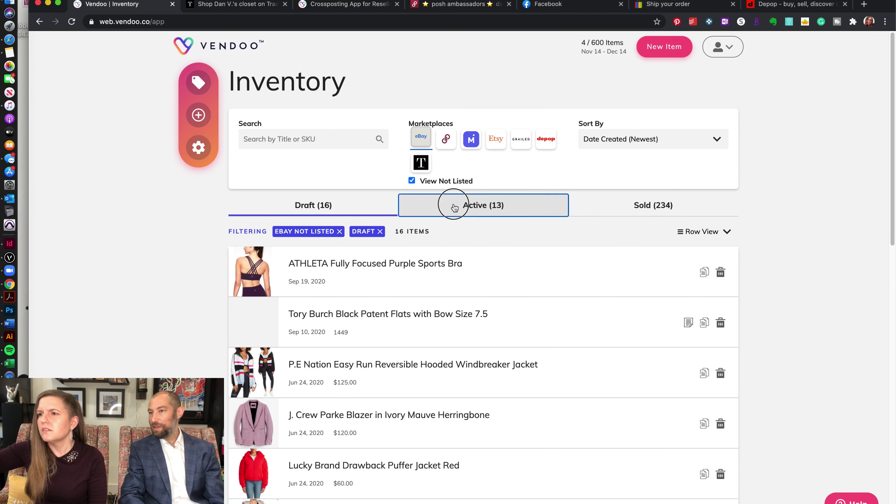
Step: Switch the filter to active items listed on eBay and open the See's Candies Bowl Dish Container item
{"action": "left_click", "coordinate": [446, 180]}
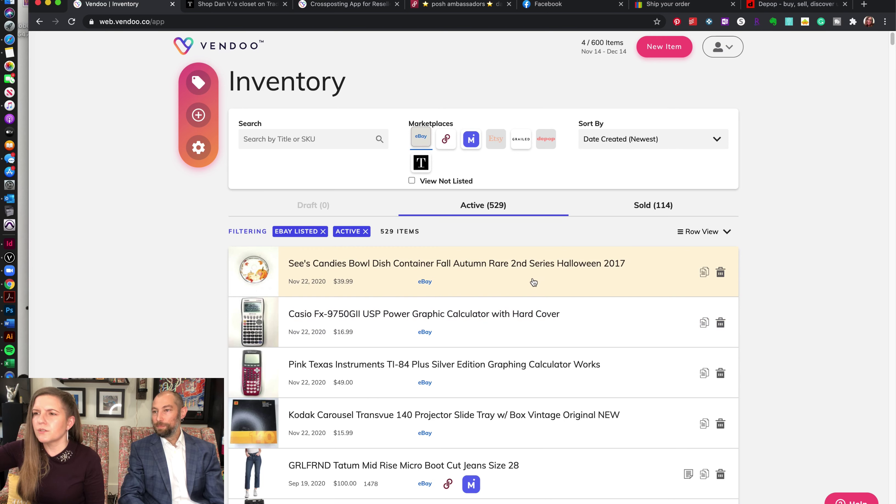
{"action": "left_click", "coordinate": [533, 282]}
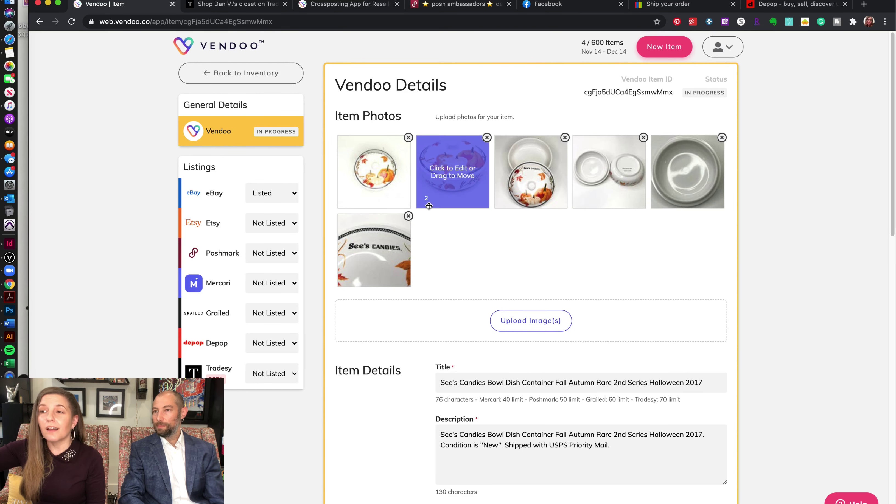
{"action": "left_click", "coordinate": [398, 194]}
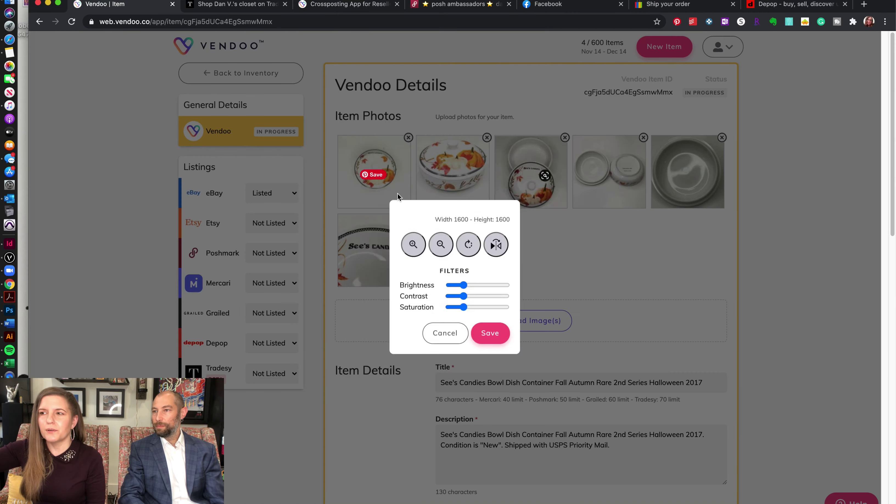
{"action": "left_click", "coordinate": [462, 396]}
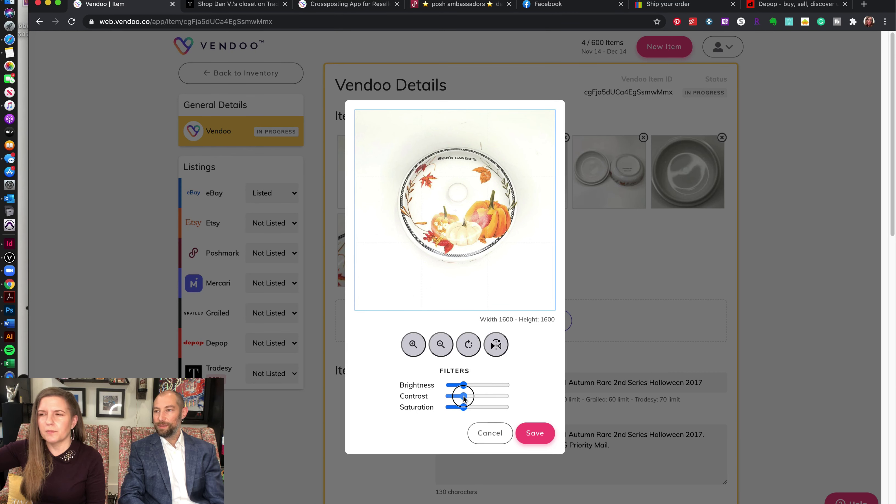
{"action": "left_click_drag", "start_coordinate": [463, 396], "coordinate": [464, 388]}
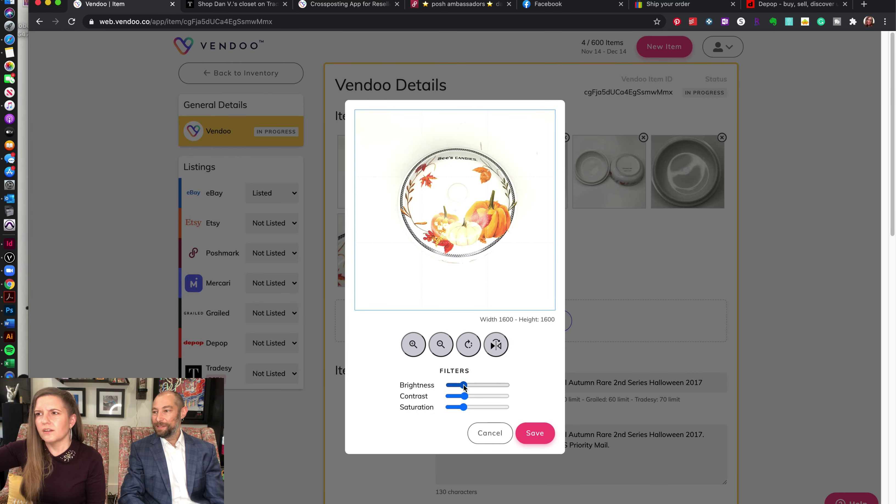
{"action": "left_click", "coordinate": [490, 433]}
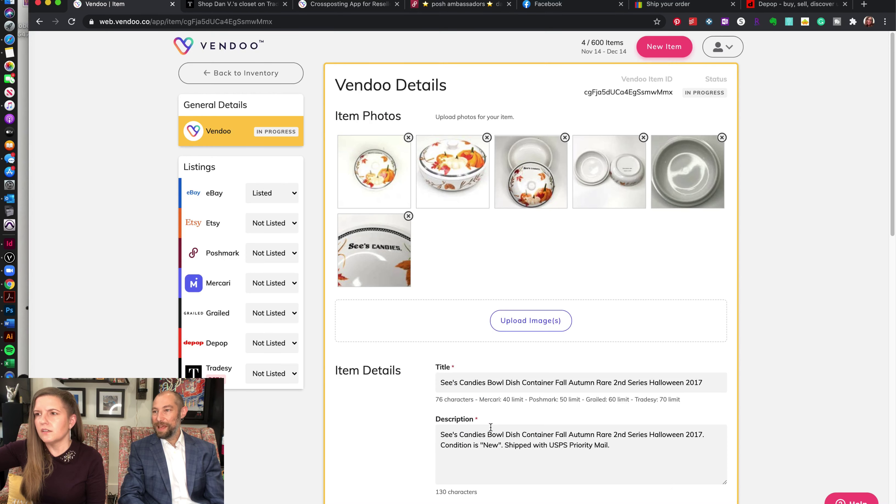
Step: Move the second item photo, the side view of the covered bowl, to the first position
{"action": "left_click_drag", "start_coordinate": [437, 164], "coordinate": [376, 171]}
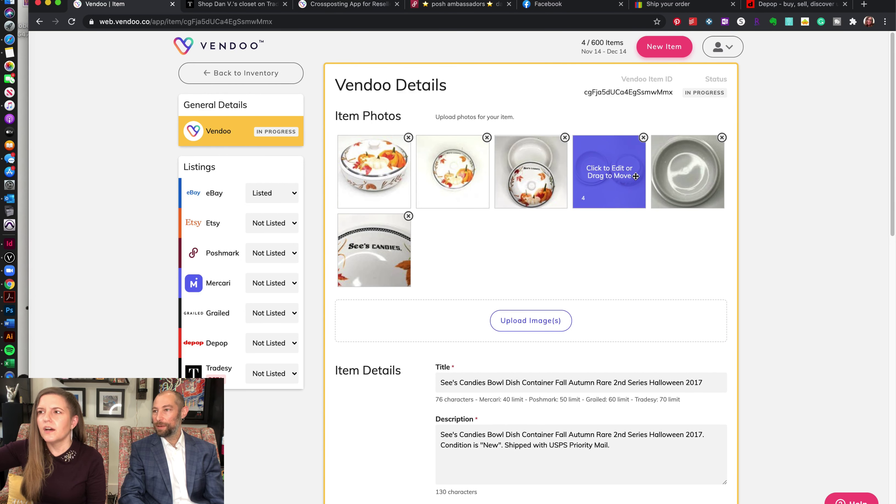
{"action": "left_click_drag", "start_coordinate": [692, 199], "coordinate": [700, 350]}
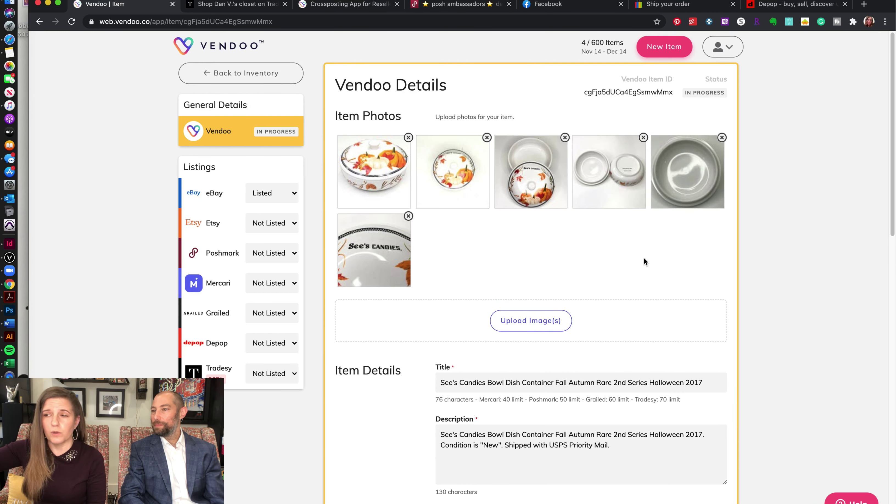
Step: Set the item's SKU to A101 and add the tags taffy, california, candy, collectible, limited edition
{"action": "left_click_drag", "start_coordinate": [889, 120], "coordinate": [869, 235]}
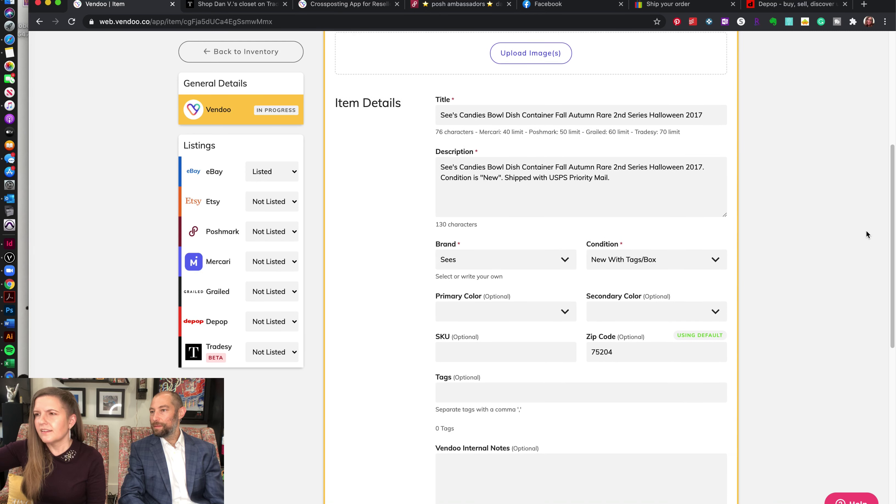
{"action": "left_click", "coordinate": [554, 354]}
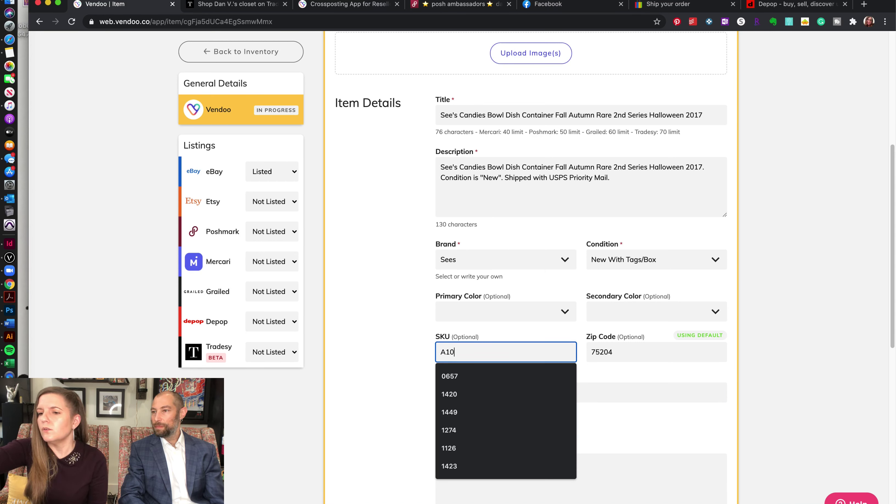
{"action": "left_click", "coordinate": [643, 395]}
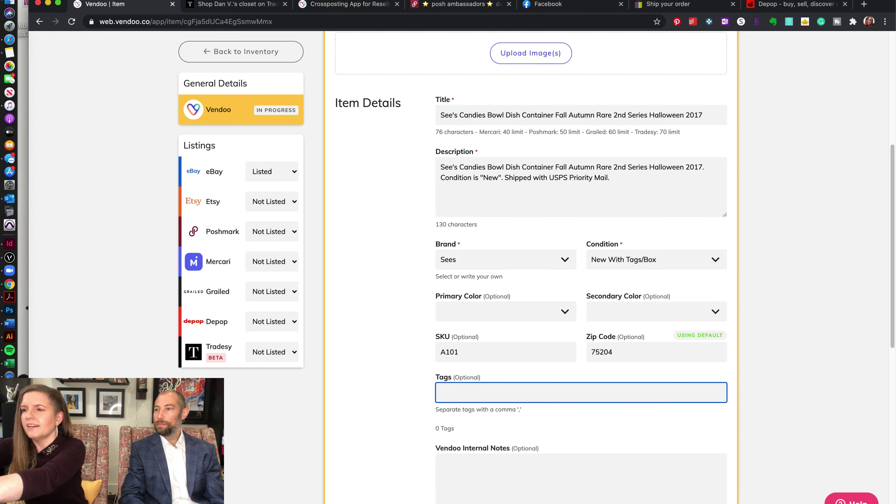
{"action": "type", "text": "taffy, "}
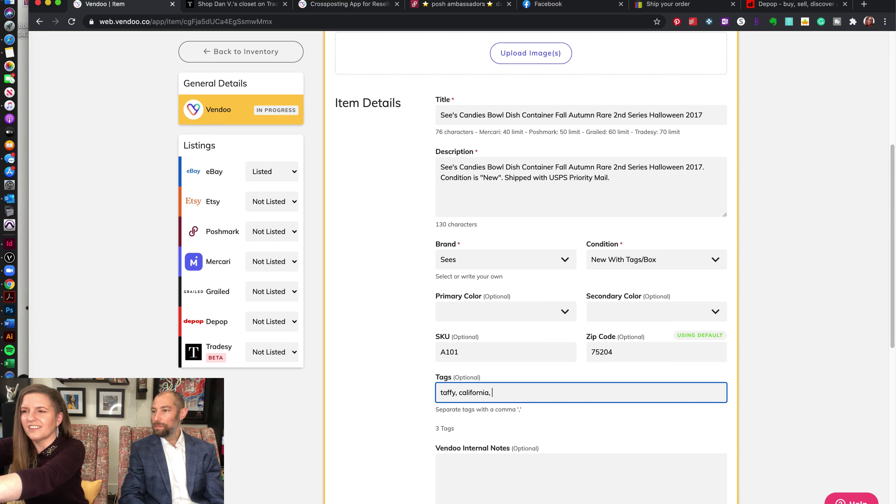
{"action": "type", "text": "california, candy "}
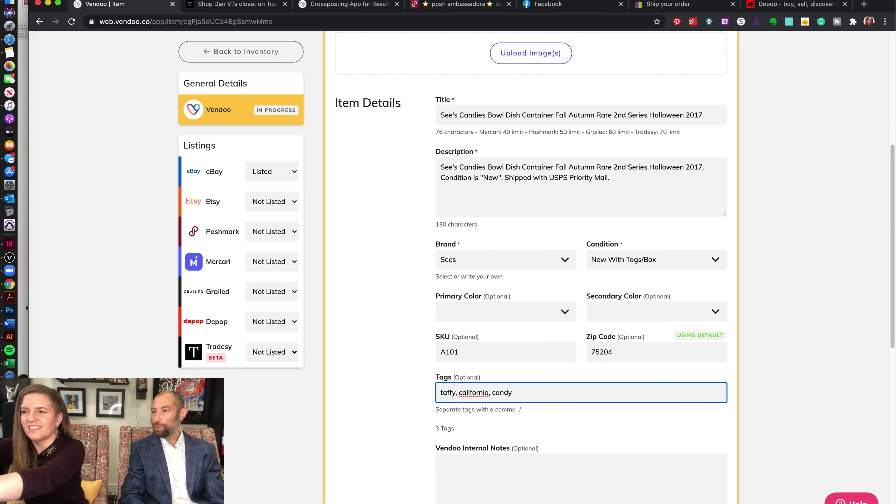
{"action": "type", "text": ", "}
{"action": "type", "text": "coll"}
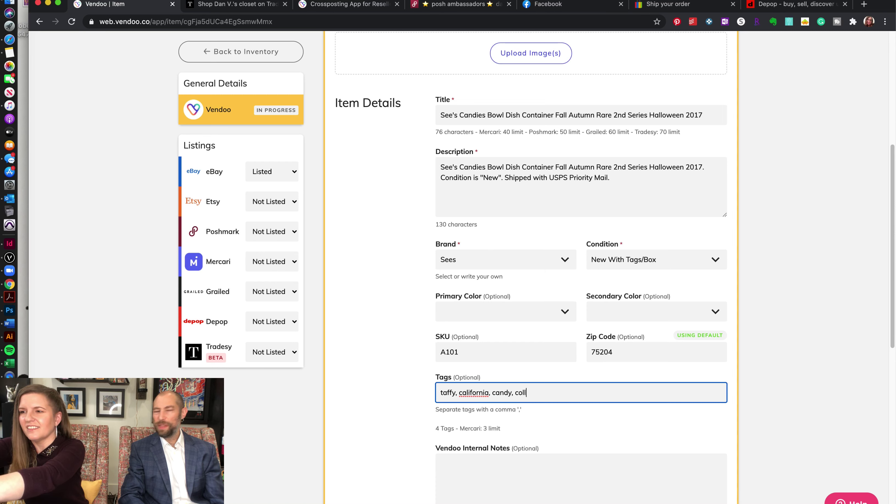
{"action": "type", "text": "ectible, "}
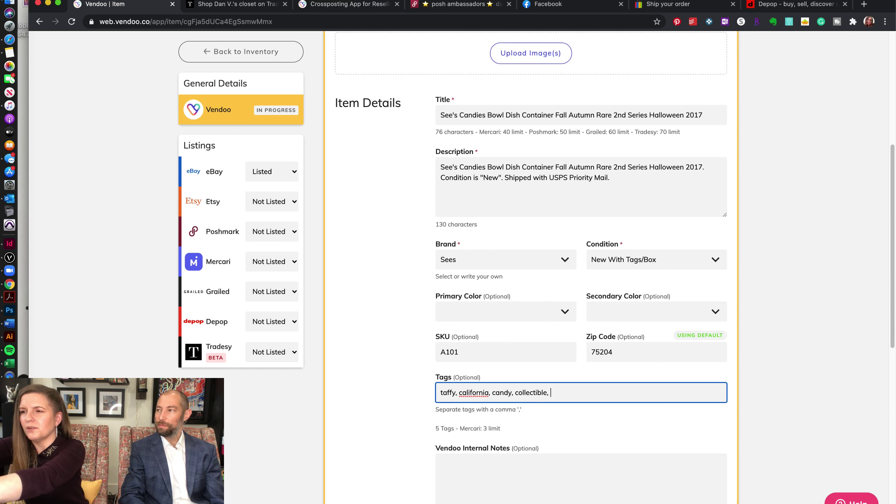
{"action": "type", "text": "limi"}
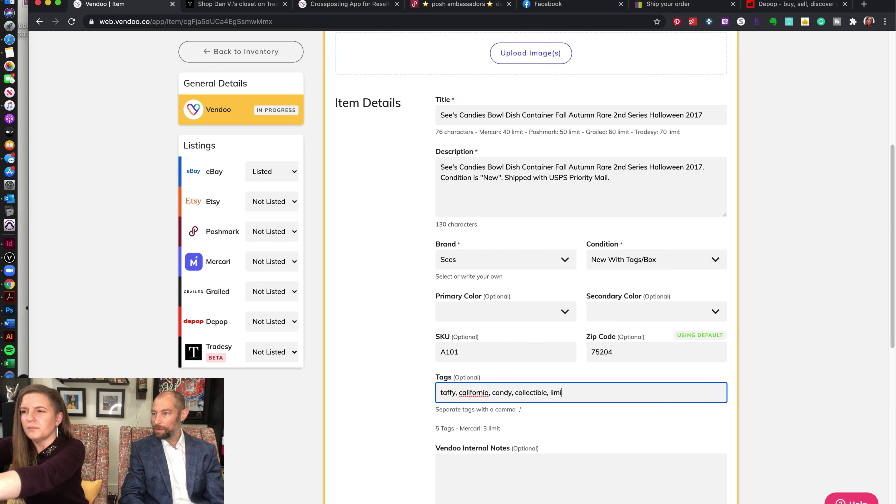
{"action": "type", "text": "ted edition"}
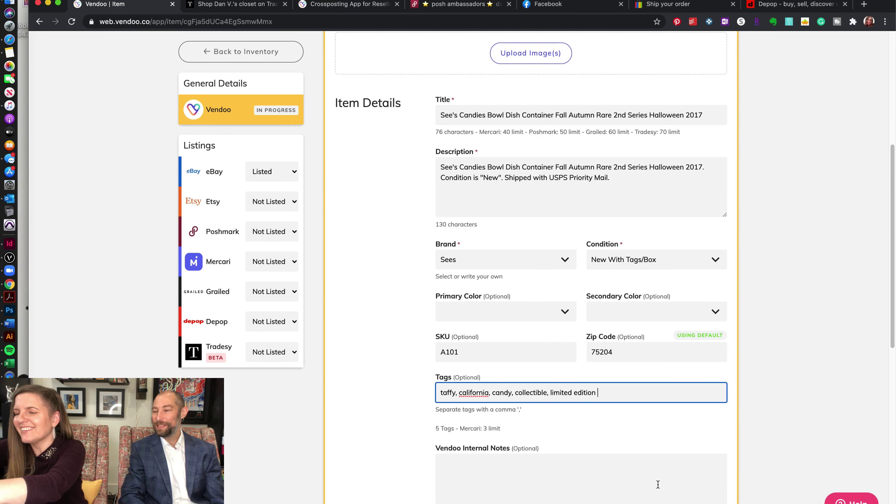
Step: Enter "paid 3.00" in the item's internal notes and save the general details
{"action": "left_click", "coordinate": [659, 485]}
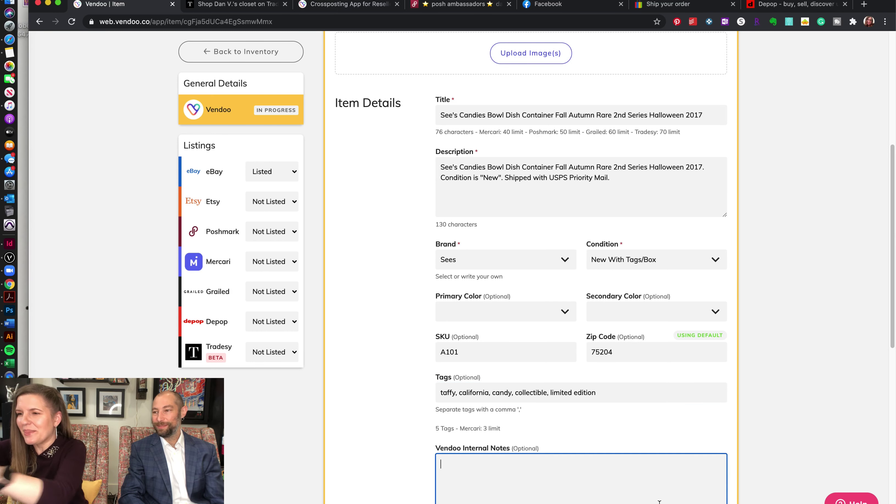
{"action": "left_click_drag", "start_coordinate": [894, 253], "coordinate": [869, 356]}
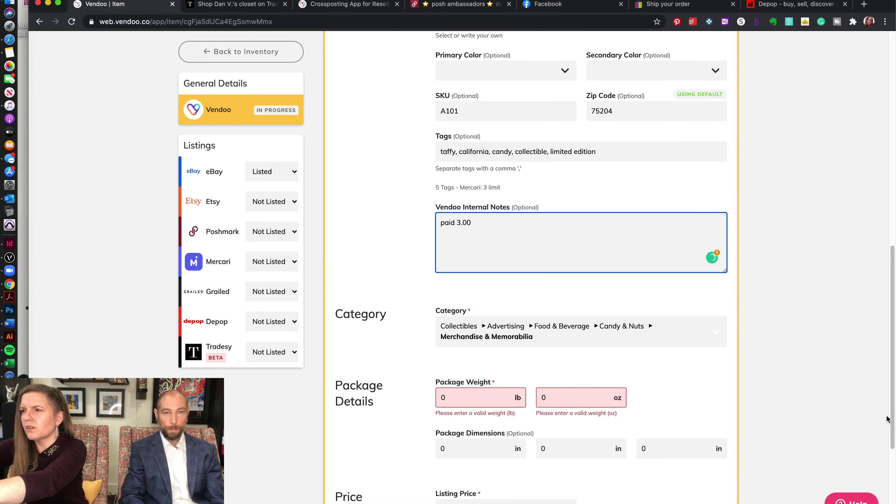
{"action": "left_click_drag", "start_coordinate": [892, 395], "coordinate": [885, 462]}
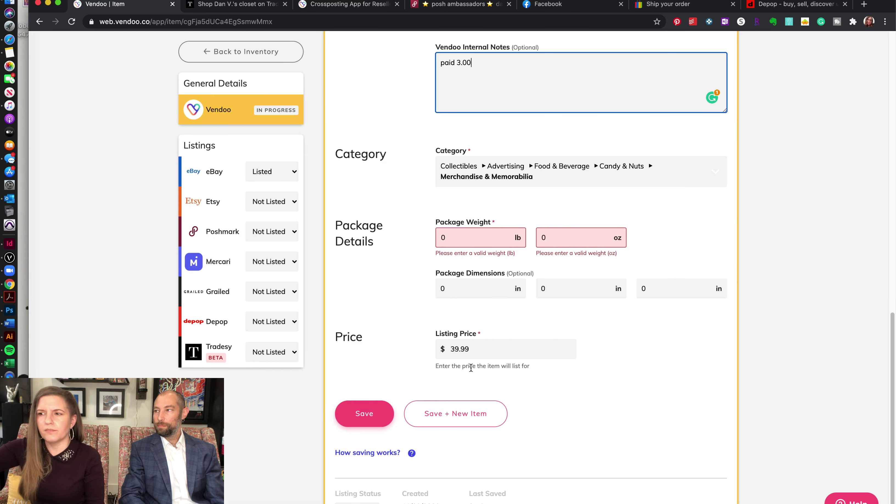
{"action": "left_click", "coordinate": [375, 422]}
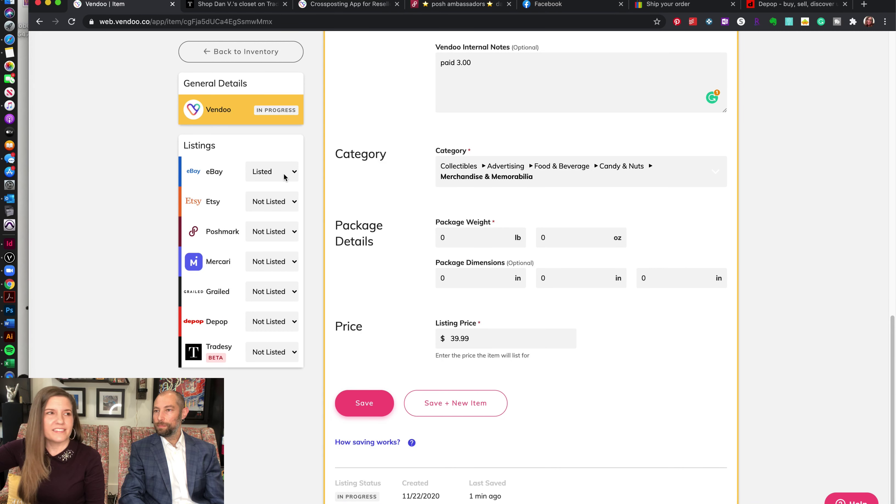
Step: Open the item's Poshmark details and shorten the title to "See's Candies Bowl Rare 2nd Series Halloween 2017"
{"action": "left_click", "coordinate": [219, 233]}
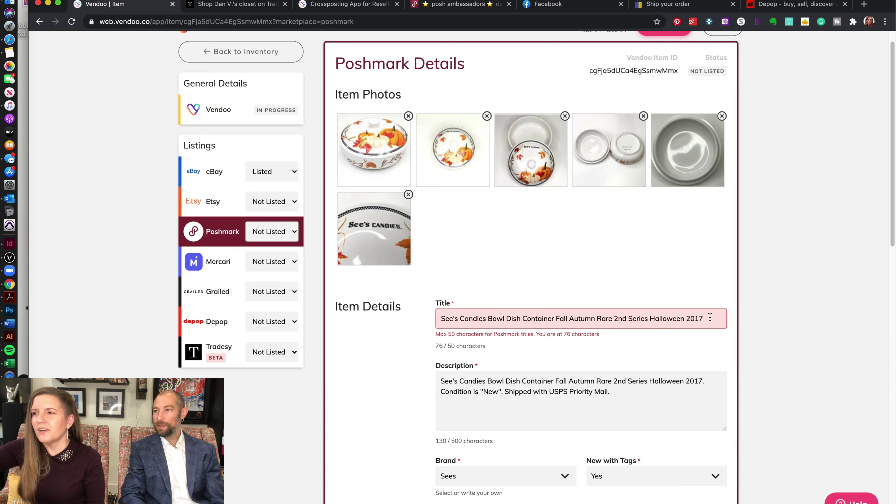
{"action": "left_click", "coordinate": [710, 317]}
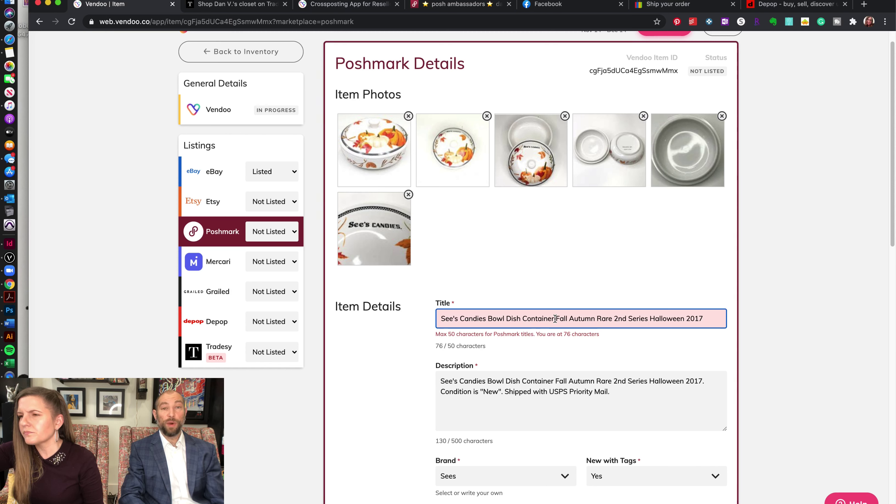
{"action": "left_click", "coordinate": [507, 319]}
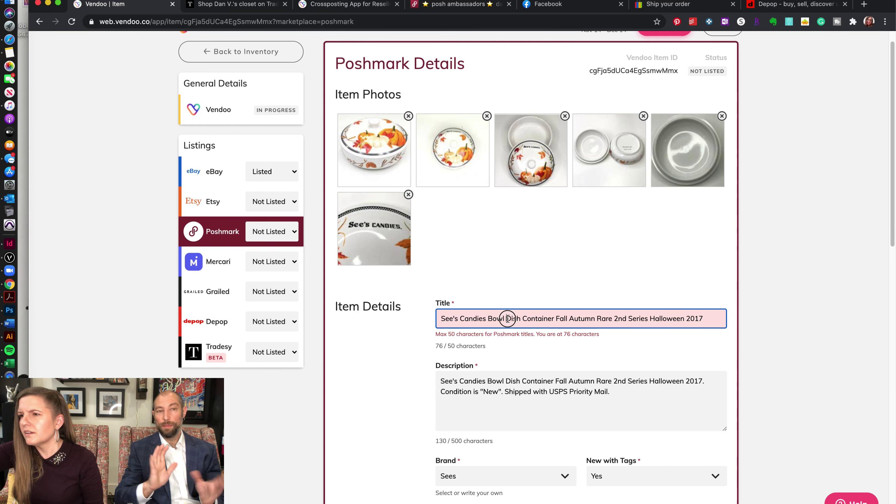
{"action": "left_click_drag", "start_coordinate": [507, 319], "coordinate": [598, 322]}
{"action": "key", "text": "BackSpace"}
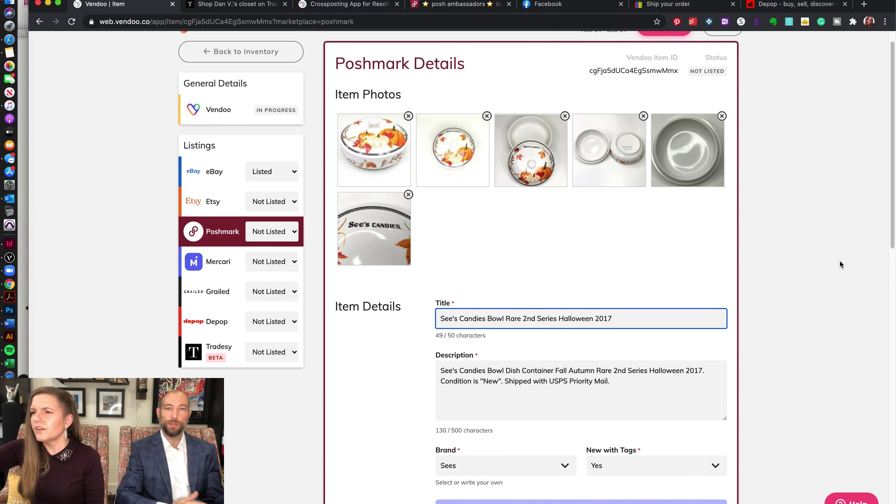
Step: Delete the sentences "Condition is "New". Shipped with USPS Priority Mail." from the Poshmark description
{"action": "scroll", "coordinate": [883, 229], "scroll_direction": "down", "scroll_amount": 4}
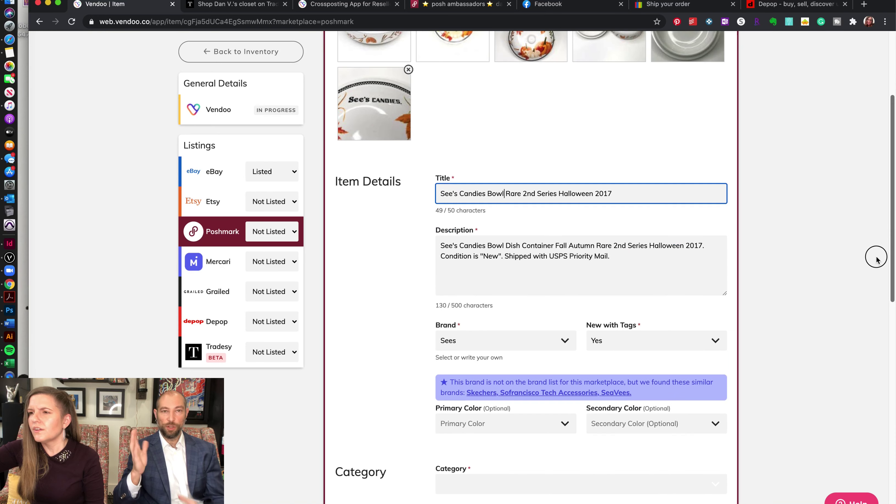
{"action": "scroll", "coordinate": [877, 258], "scroll_direction": "down", "scroll_amount": 2}
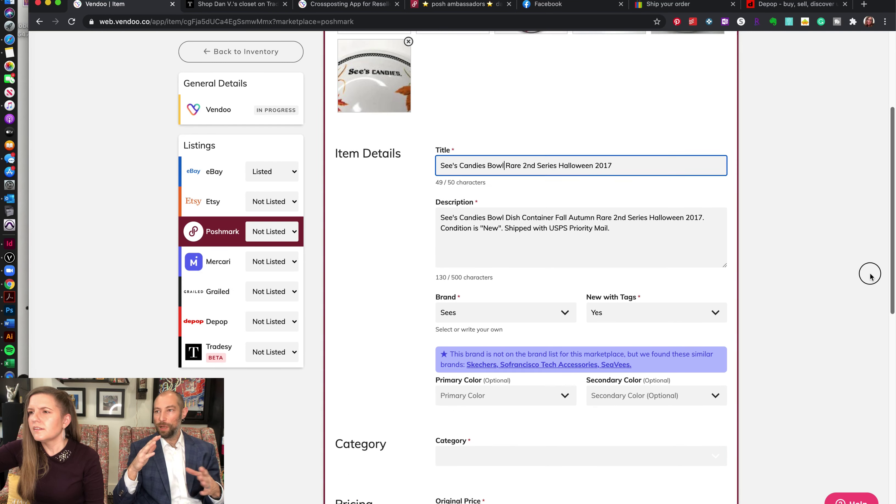
{"action": "left_click_drag", "start_coordinate": [647, 208], "coordinate": [435, 206]}
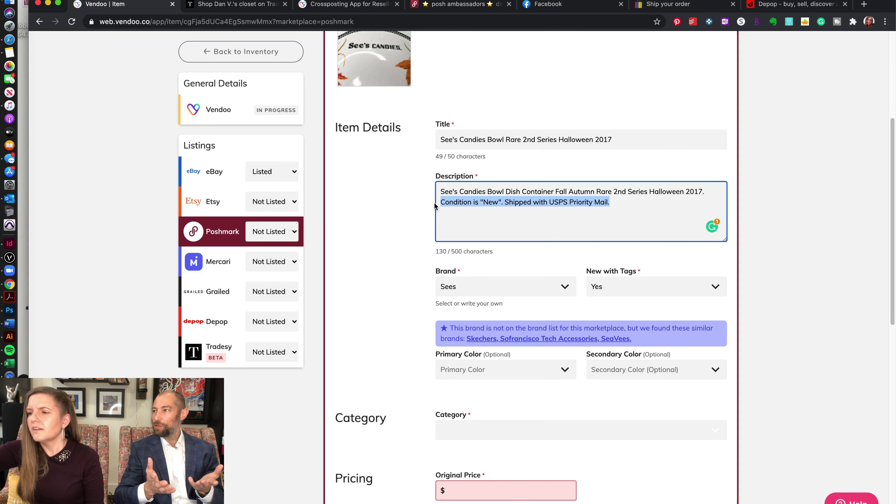
{"action": "key", "text": "BackSpace"}
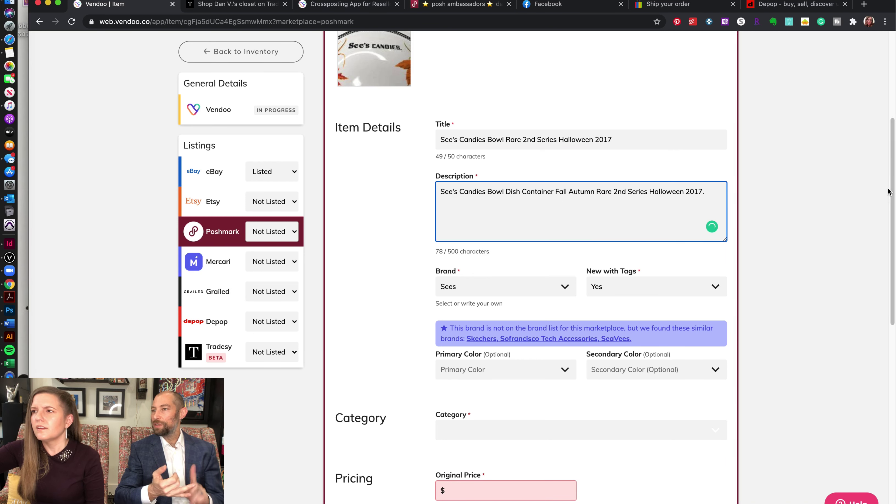
Step: Set the Poshmark category to Home > Dining > Dinnerware
{"action": "left_click_drag", "start_coordinate": [886, 187], "coordinate": [863, 266]}
{"action": "left_click", "coordinate": [714, 248]}
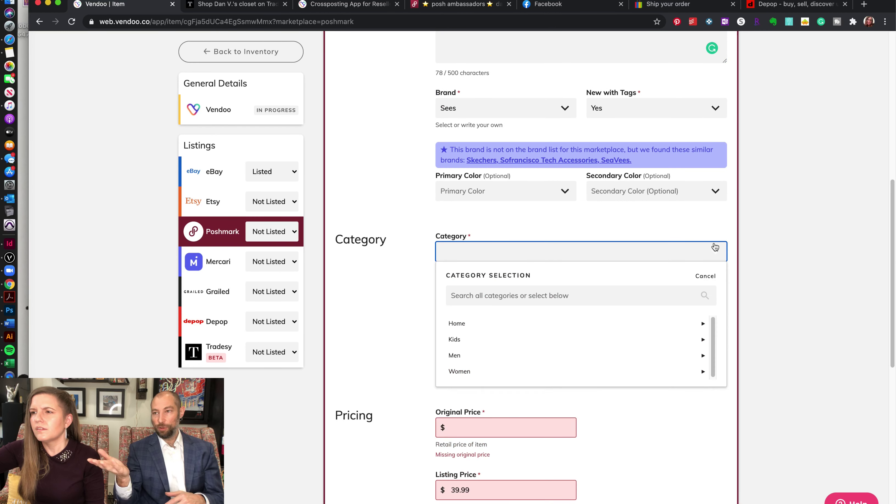
{"action": "left_click", "coordinate": [691, 321]}
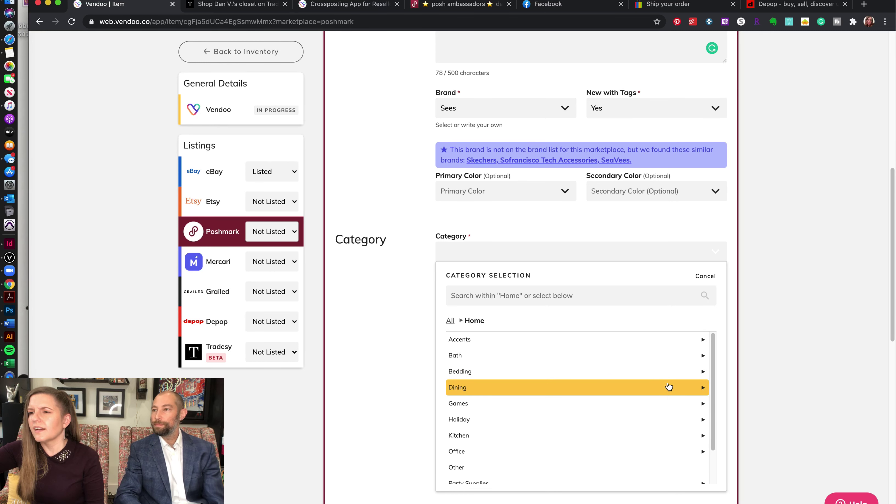
{"action": "left_click", "coordinate": [669, 387]}
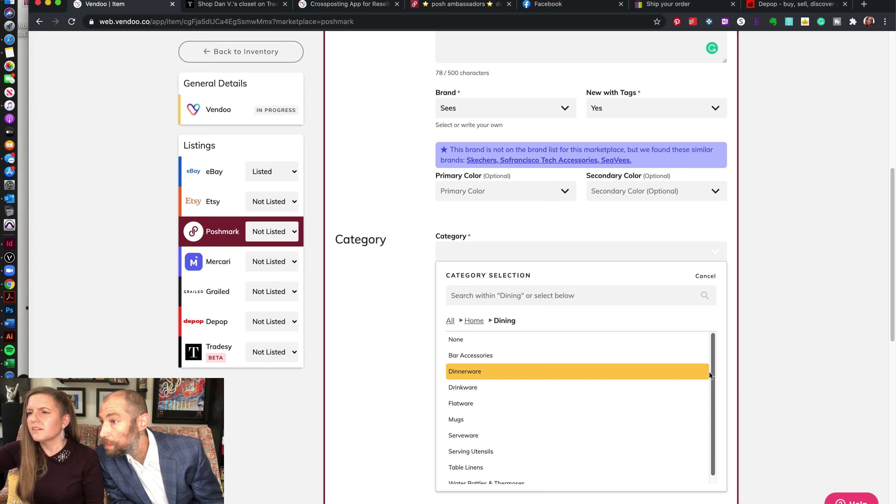
{"action": "left_click_drag", "start_coordinate": [711, 374], "coordinate": [711, 394]}
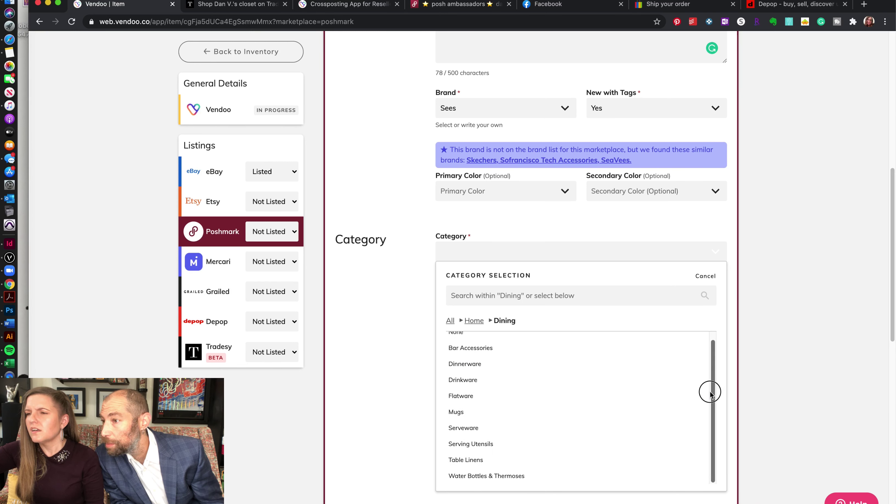
{"action": "left_click_drag", "start_coordinate": [710, 392], "coordinate": [713, 345]}
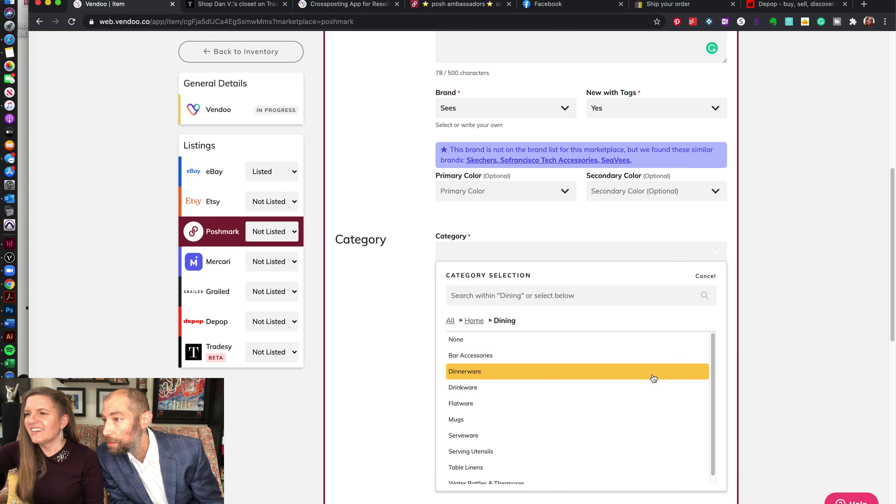
{"action": "left_click", "coordinate": [654, 374]}
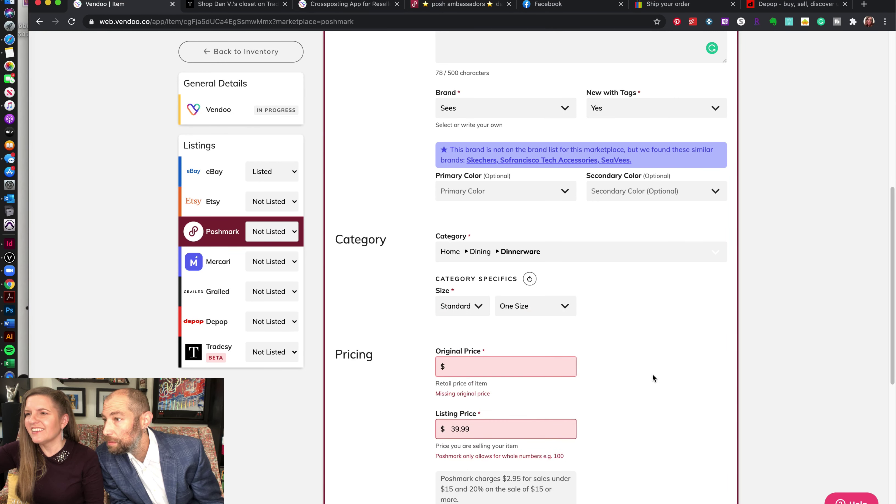
Step: Set the Poshmark original price to $0
{"action": "left_click", "coordinate": [569, 365]}
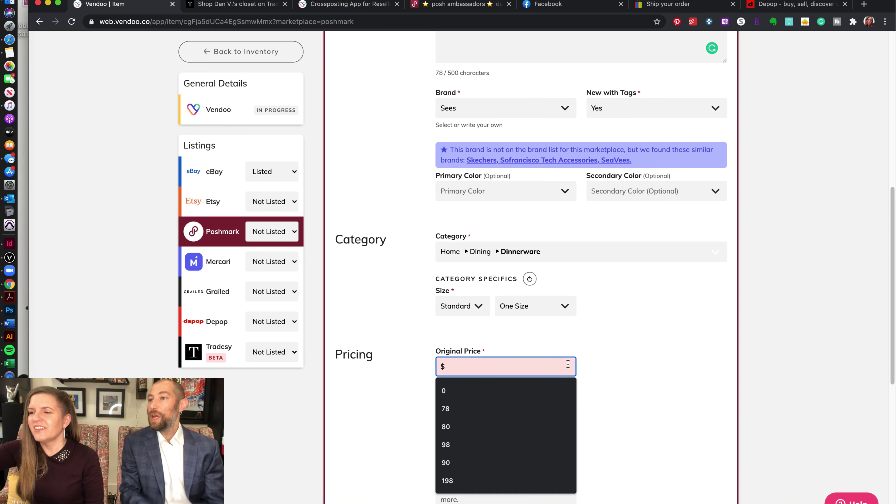
{"action": "type", "text": "0"}
{"action": "left_click", "coordinate": [670, 376]}
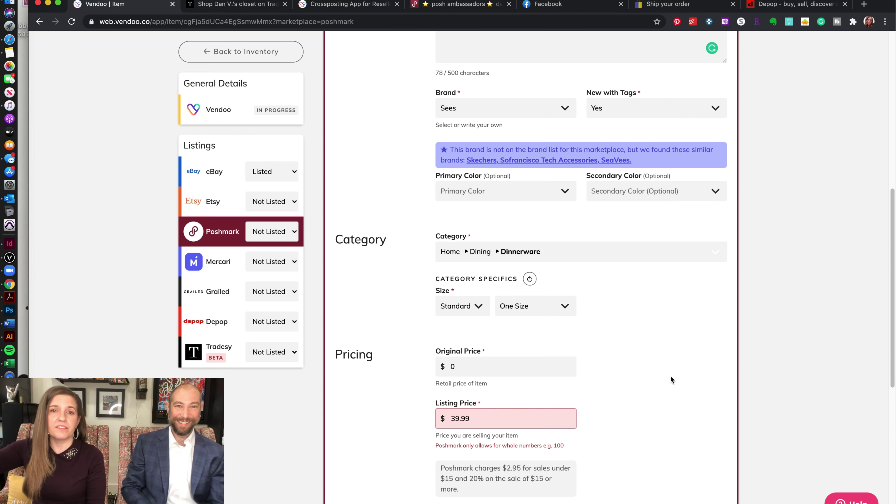
Step: Change the Poshmark listing price to $40 and list the item on Poshmark
{"action": "left_click", "coordinate": [542, 419]}
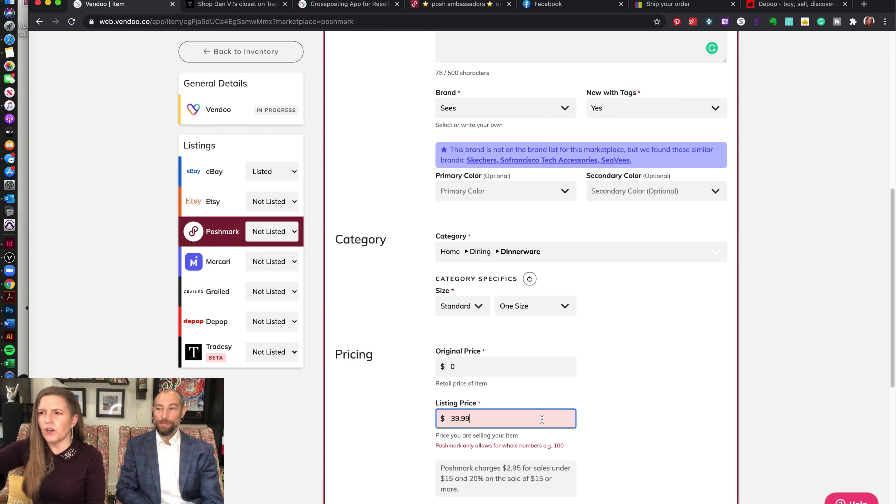
{"action": "key", "text": "BackSpace"}
{"action": "key", "text": "BackSpace"}
{"action": "key", "text": "BackSpace"}
{"action": "key", "text": "BackSpace"}
{"action": "key", "text": "BackSpace"}
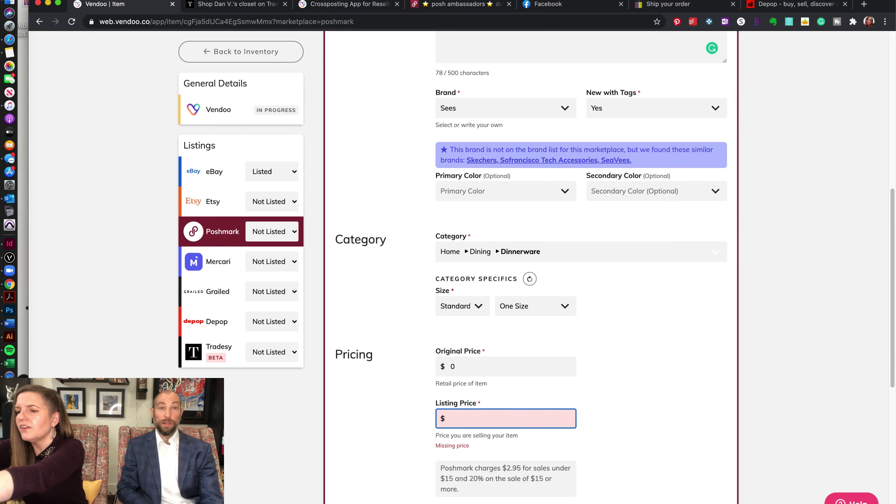
{"action": "type", "text": "40"}
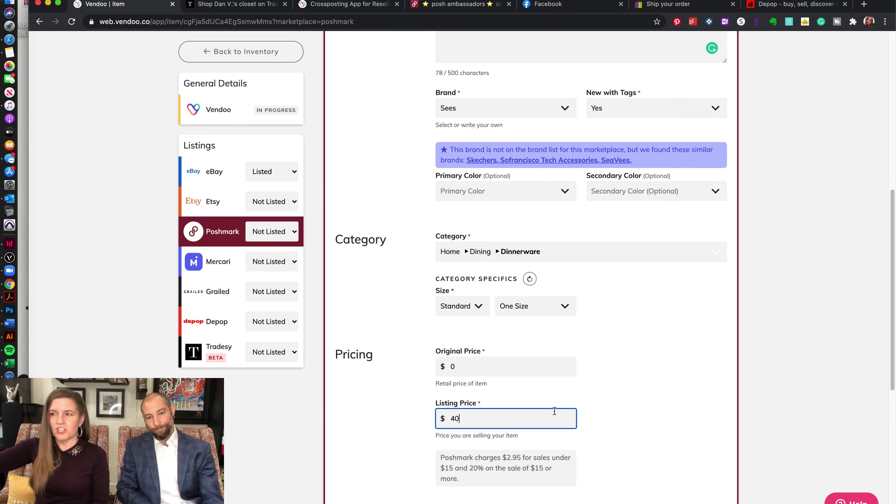
{"action": "left_click_drag", "start_coordinate": [890, 309], "coordinate": [840, 445]}
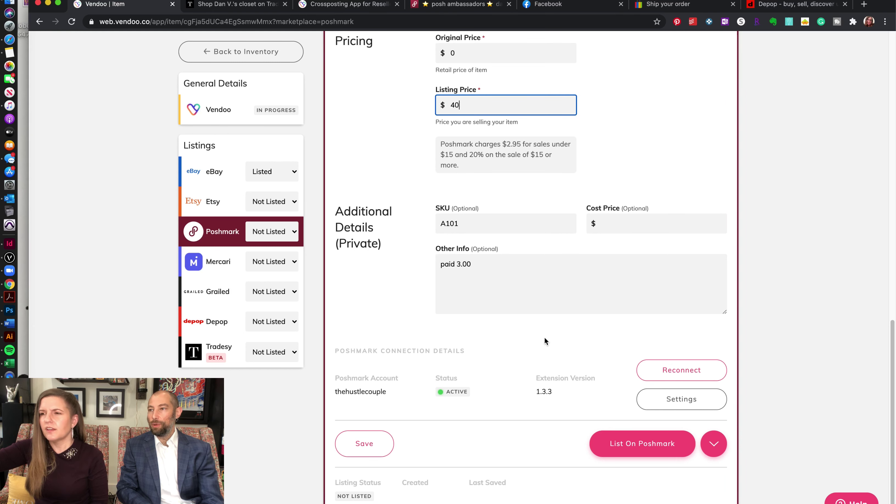
{"action": "left_click", "coordinate": [626, 446]}
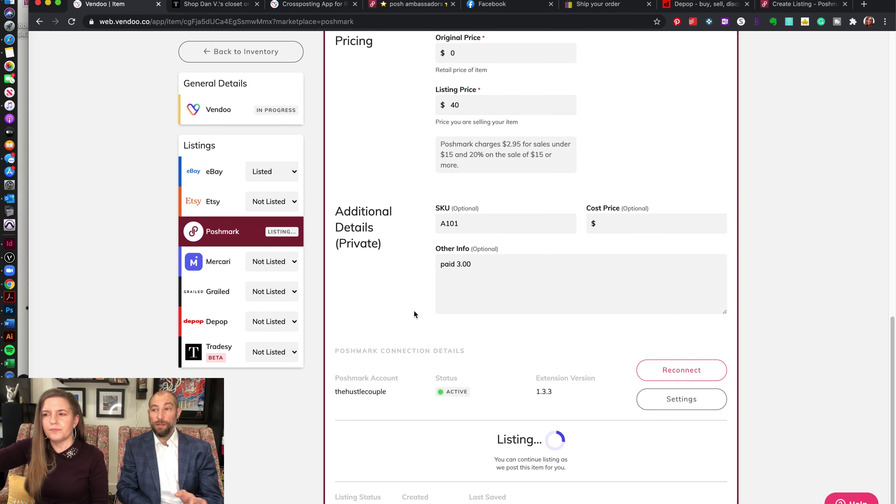
Step: Open the item's Mercari details and shorten the title to "See's Candies Bowl Rare 2nd Series 2017"
{"action": "left_click", "coordinate": [214, 268]}
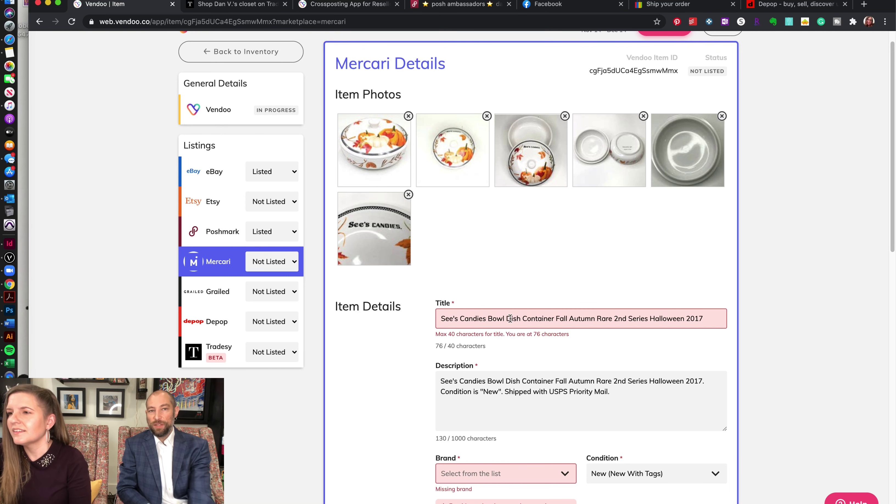
{"action": "left_click_drag", "start_coordinate": [509, 318], "coordinate": [597, 322]}
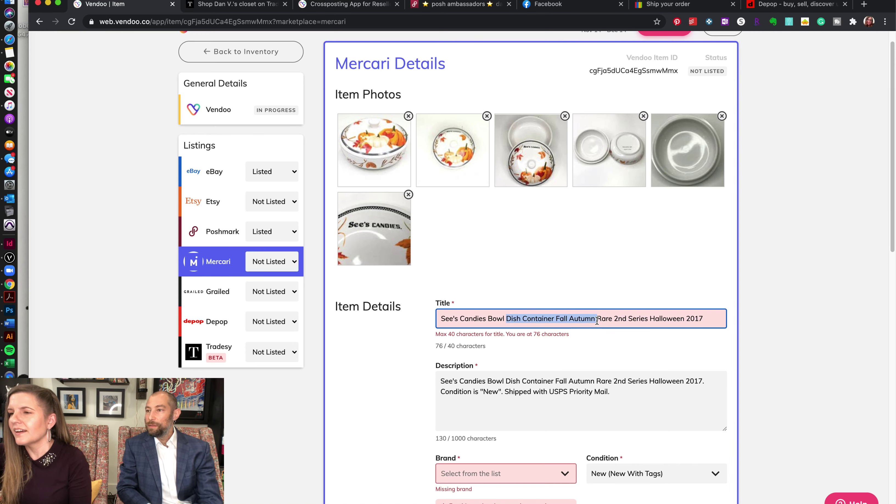
{"action": "key", "text": "BackSpace"}
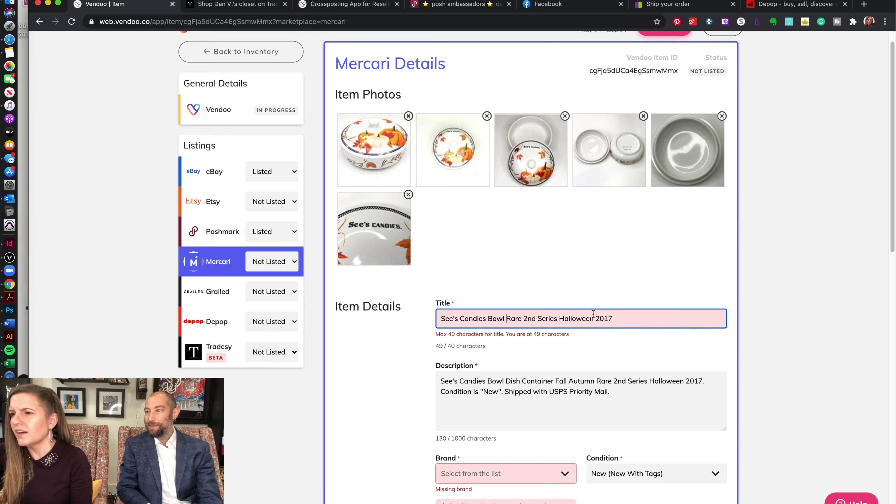
{"action": "left_click_drag", "start_coordinate": [594, 314], "coordinate": [576, 314]}
{"action": "key", "text": "BackSpace"}
{"action": "key", "text": "BackSpace"}
{"action": "key", "text": "BackSpace"}
{"action": "key", "text": "BackSpace"}
{"action": "key", "text": "BackSpace"}
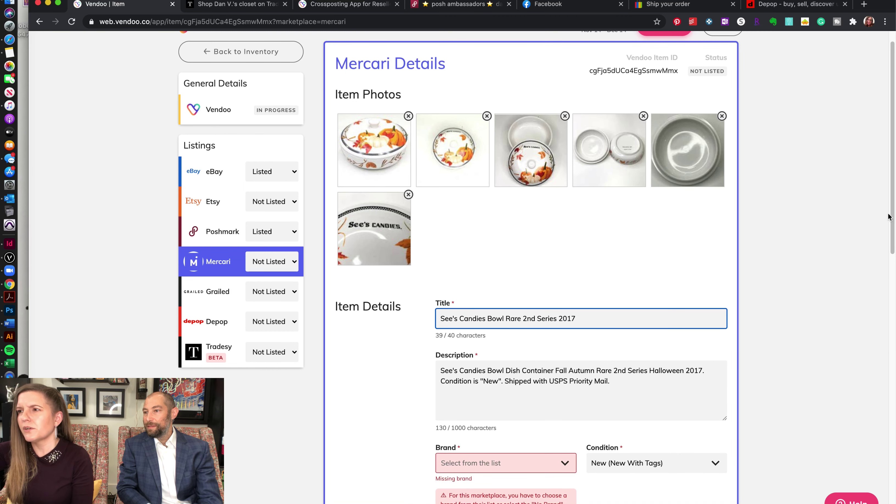
Step: Mark the Mercari brand as No Brand/Not Sure and cut the tags down to taffy, california, candy
{"action": "left_click_drag", "start_coordinate": [888, 216], "coordinate": [837, 336]}
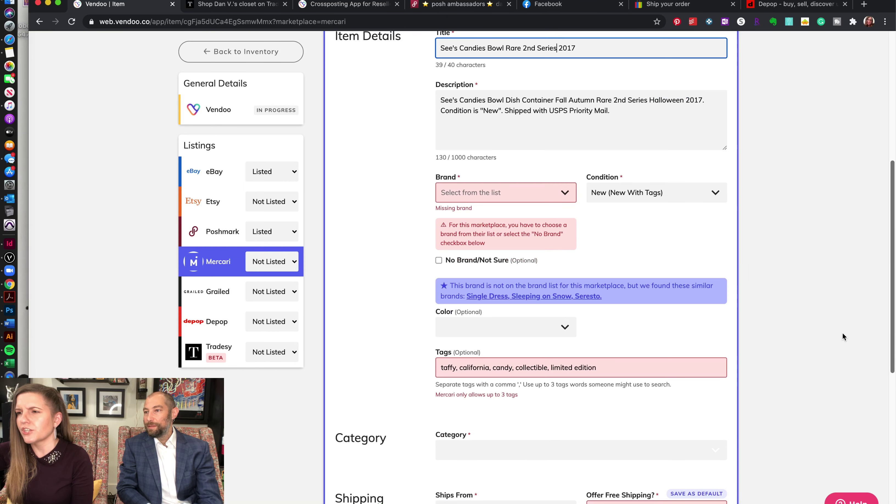
{"action": "left_click", "coordinate": [438, 261]}
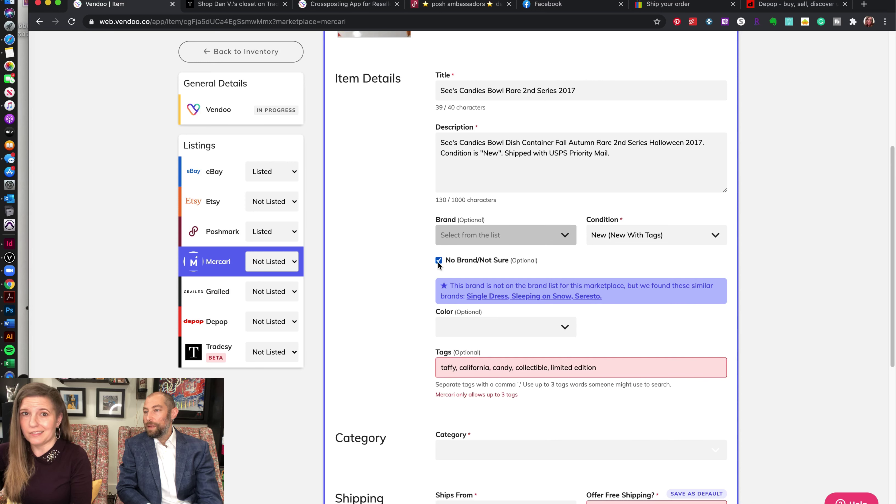
{"action": "left_click_drag", "start_coordinate": [883, 194], "coordinate": [867, 270]}
{"action": "left_click_drag", "start_coordinate": [607, 203], "coordinate": [525, 204]}
{"action": "key", "text": "BackSpace"}
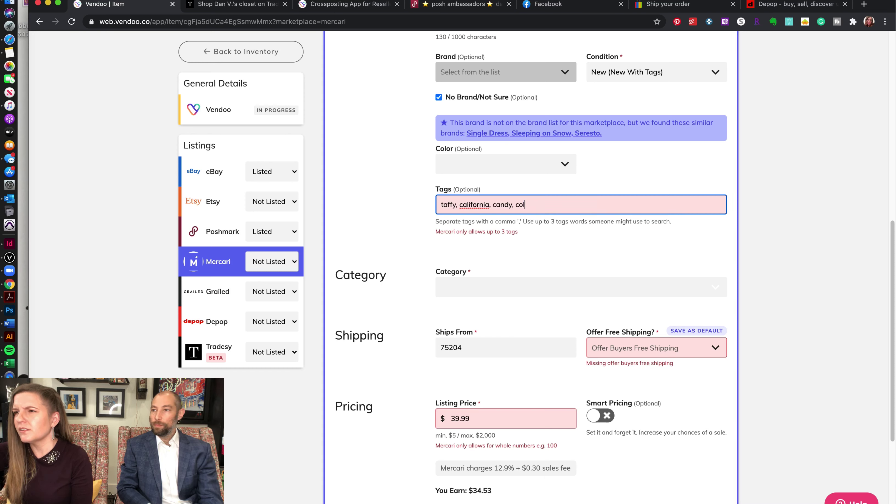
{"action": "key", "text": "BackSpace"}
{"action": "key", "text": "BackSpace"}
{"action": "key", "text": "BackSpace"}
{"action": "key", "text": "BackSpace"}
{"action": "key", "text": "BackSpace"}
Step: Search the Mercari categories for "candy" and for "dish"
{"action": "left_click", "coordinate": [522, 281]}
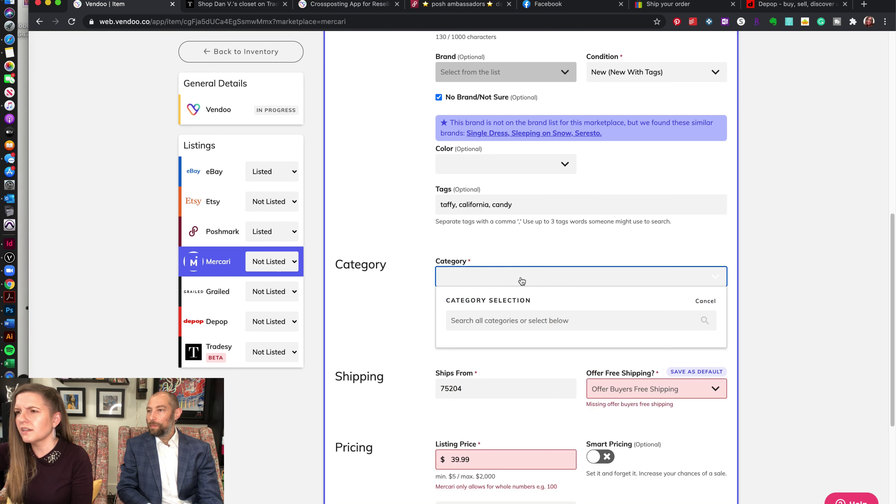
{"action": "left_click", "coordinate": [527, 318]}
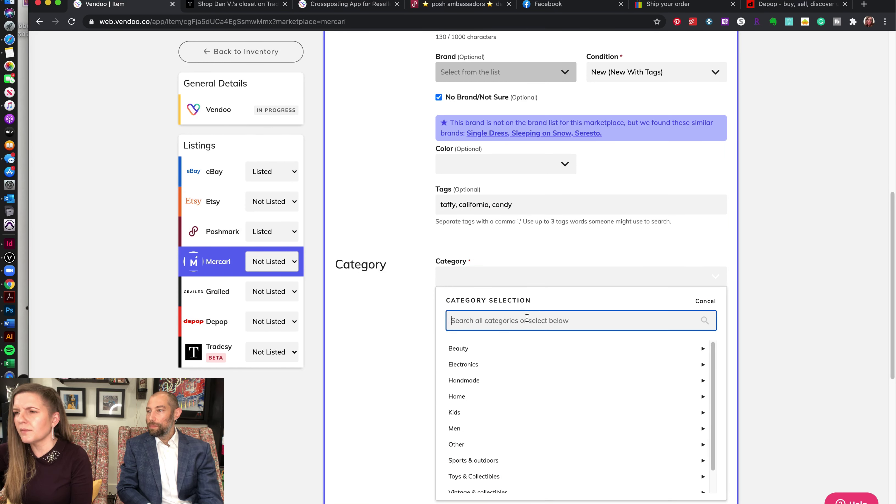
{"action": "type", "text": "candy"}
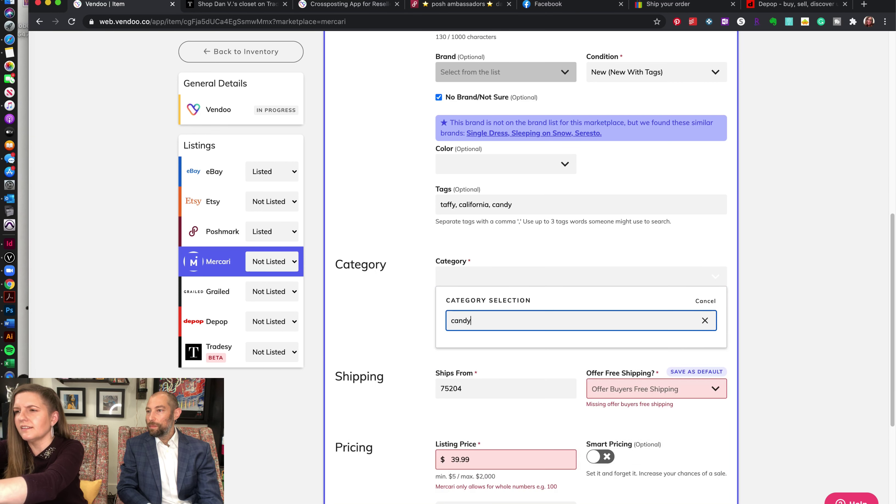
{"action": "key", "text": "BackSpace"}
{"action": "key", "text": "BackSpace"}
{"action": "key", "text": "BackSpace"}
{"action": "key", "text": "BackSpace"}
{"action": "key", "text": "BackSpace"}
{"action": "type", "text": "dish"}
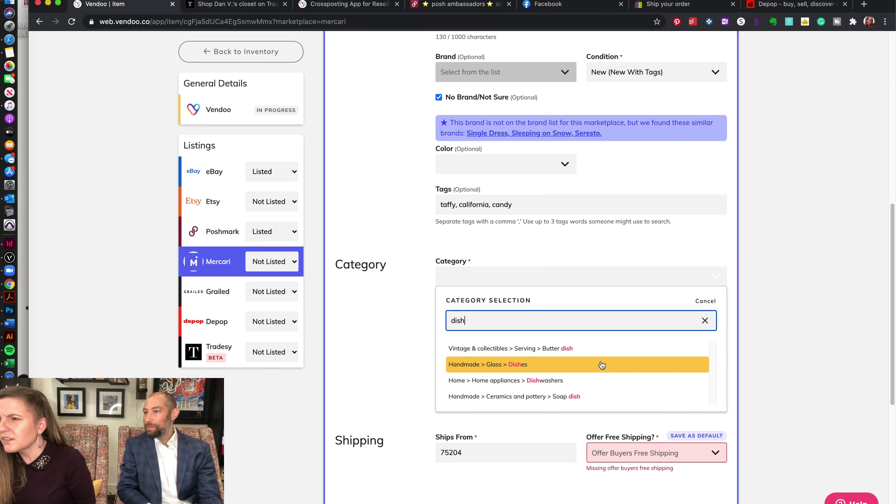
Step: Search the Mercari categories for "bowl" and set the category to Vintage & Collectibles > Serving > Bowl
{"action": "left_click_drag", "start_coordinate": [586, 322], "coordinate": [437, 318]}
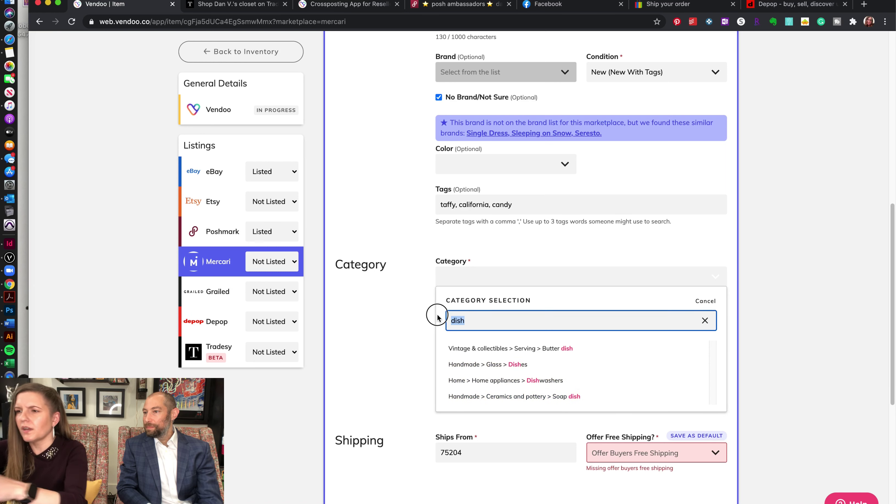
{"action": "key", "text": "BackSpace"}
{"action": "type", "text": "bowl"}
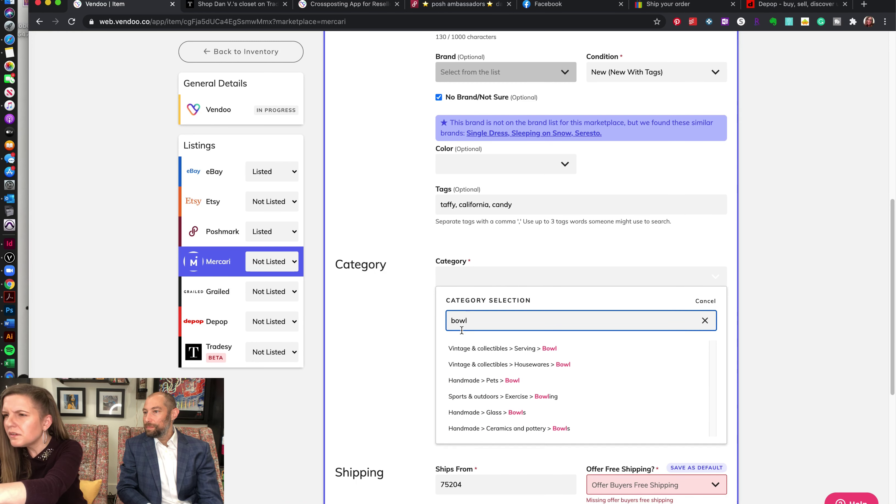
{"action": "left_click", "coordinate": [476, 348]}
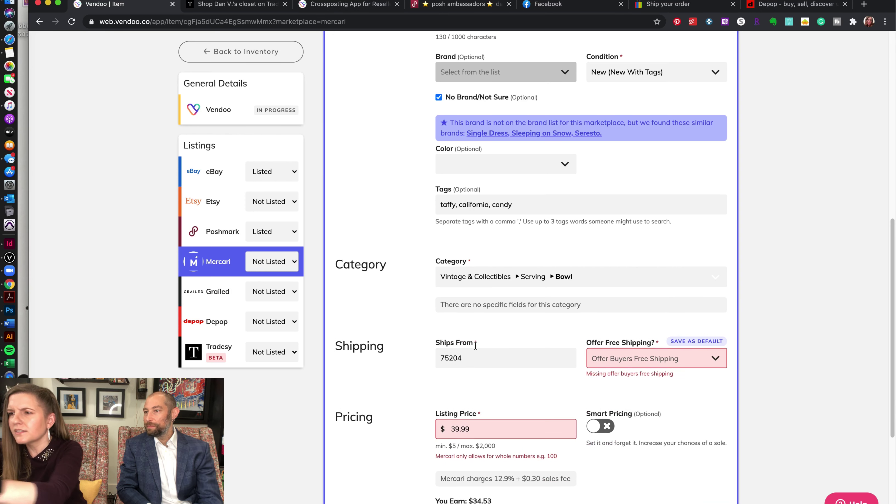
Step: Set the Mercari free shipping offer to Yes and the shipping method to Ship On Your Own
{"action": "left_click", "coordinate": [629, 364]}
{"action": "left_click", "coordinate": [630, 390]}
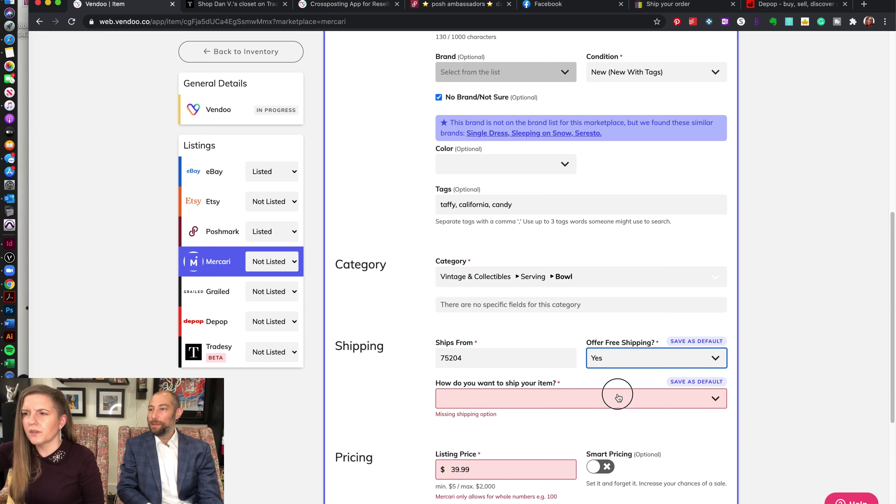
{"action": "left_click", "coordinate": [619, 398]}
{"action": "left_click", "coordinate": [570, 430]}
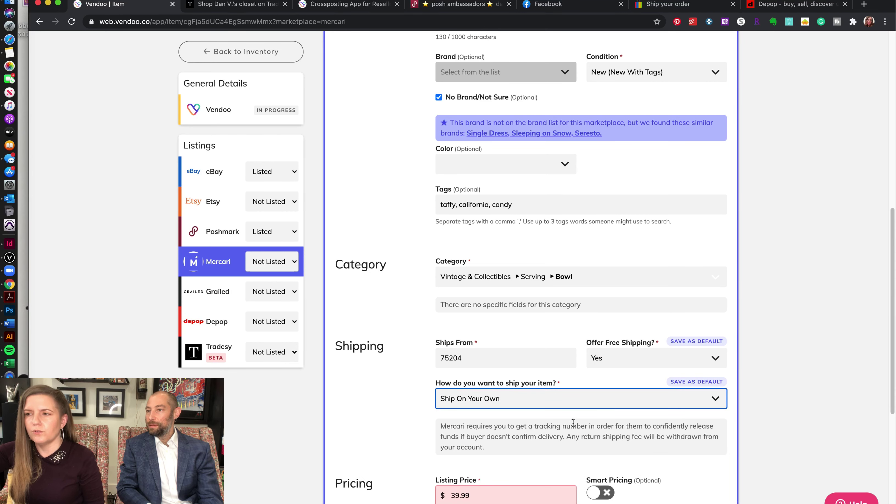
Step: Change the Mercari listing price to $40 and list the item on Mercari
{"action": "scroll", "coordinate": [470, 361], "scroll_direction": "down", "scroll_amount": 6}
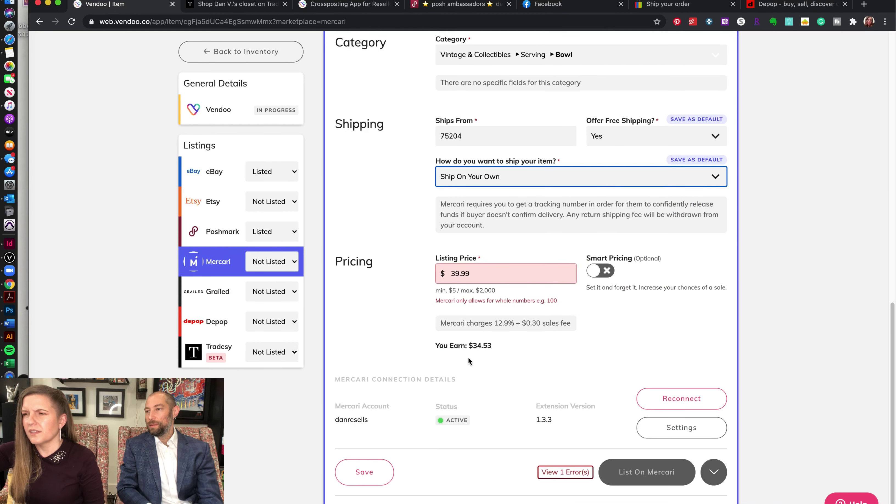
{"action": "left_click", "coordinate": [476, 272]}
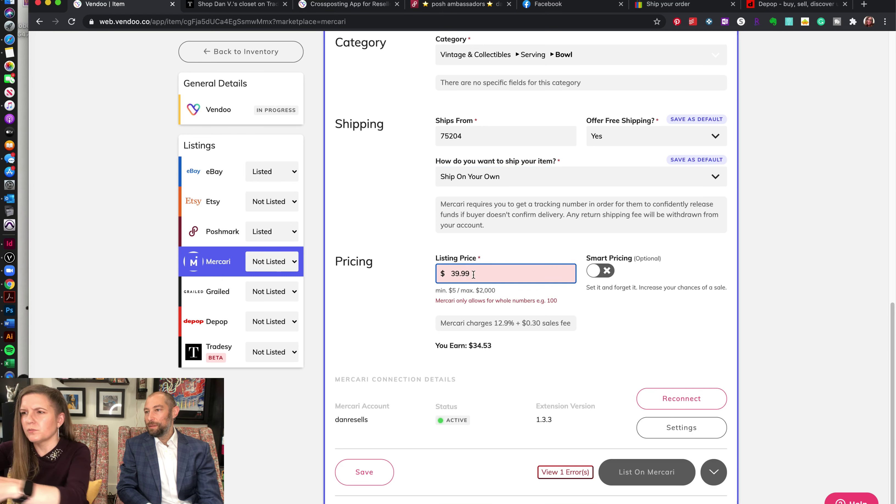
{"action": "left_click_drag", "start_coordinate": [476, 272], "coordinate": [378, 260]}
{"action": "type", "text": "40"}
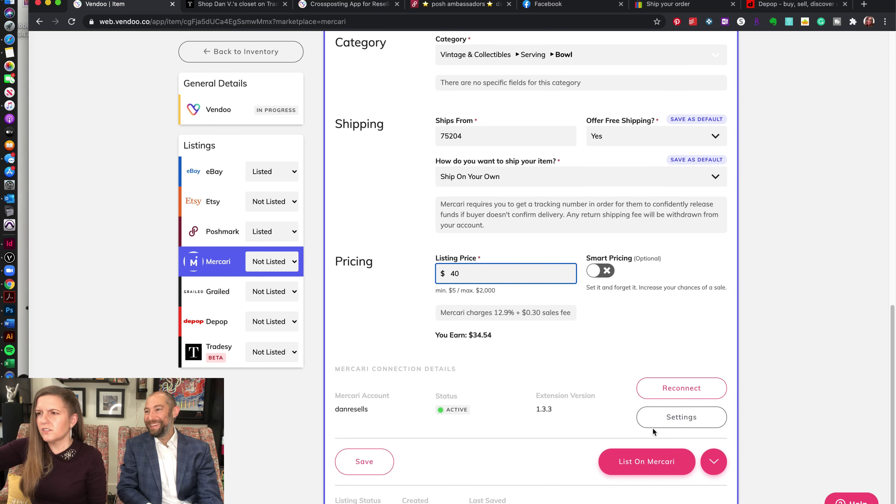
{"action": "left_click", "coordinate": [666, 458]}
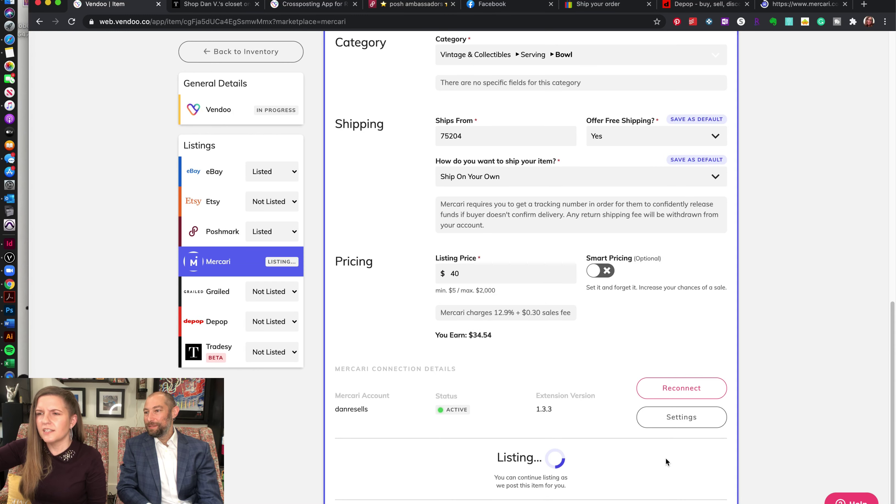